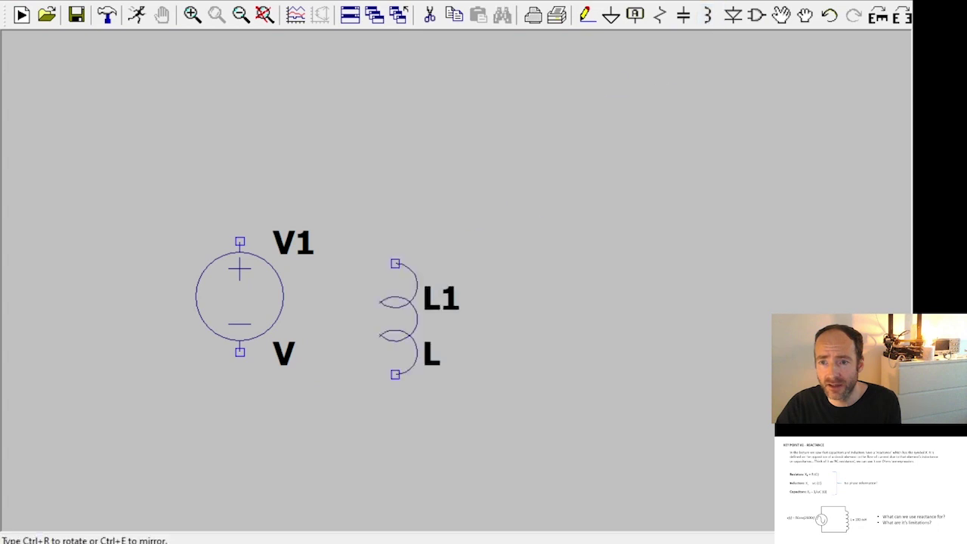
# Place an inductor to the right of the voltage source and wire its upper terminal to the source's positive terminal.
pyautogui.click(506, 242)
pyautogui.press('Escape')
pyautogui.click(585, 14)
pyautogui.click(239, 242)
pyautogui.click(239, 174)
pyautogui.click(506, 175)
pyautogui.click(506, 241)
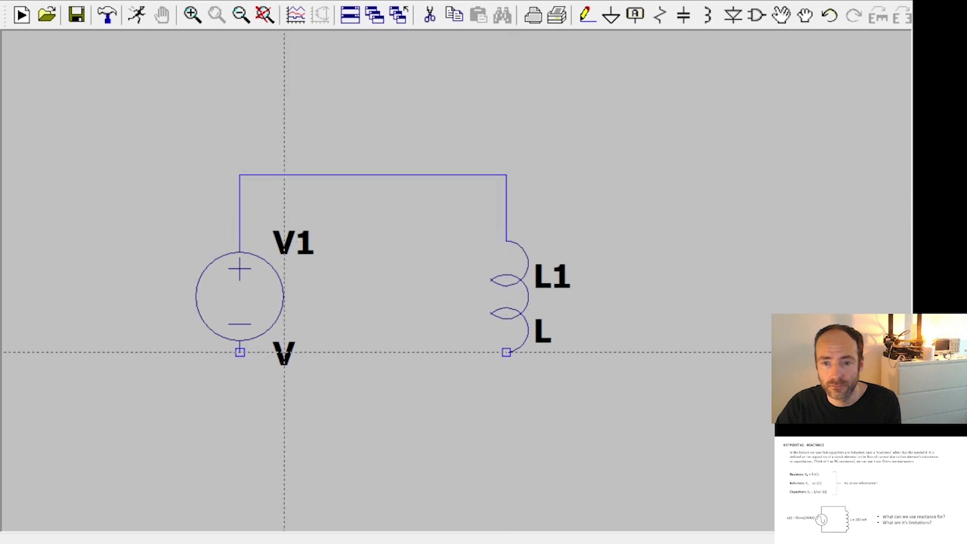
# Wire the source's negative terminal to the inductor's lower terminal and place a ground on the bottom wire.
pyautogui.click(240, 352)
pyautogui.click(239, 417)
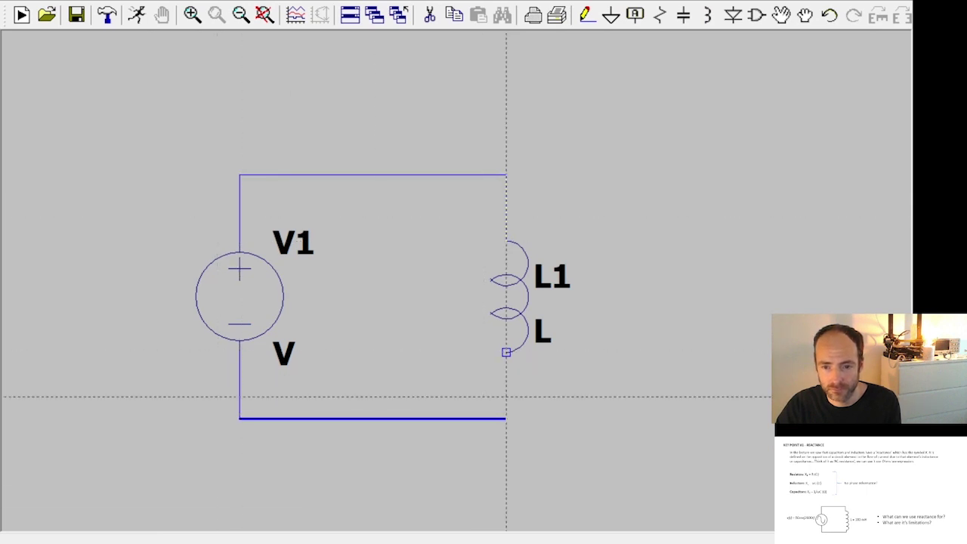
pyautogui.click(506, 352)
pyautogui.press('Escape')
pyautogui.click(610, 15)
pyautogui.click(373, 419)
# Set the inductor to 100m and the voltage source to a sine with 0 offset, amplitude 50 and frequency 318.
pyautogui.rightClick(501, 306)
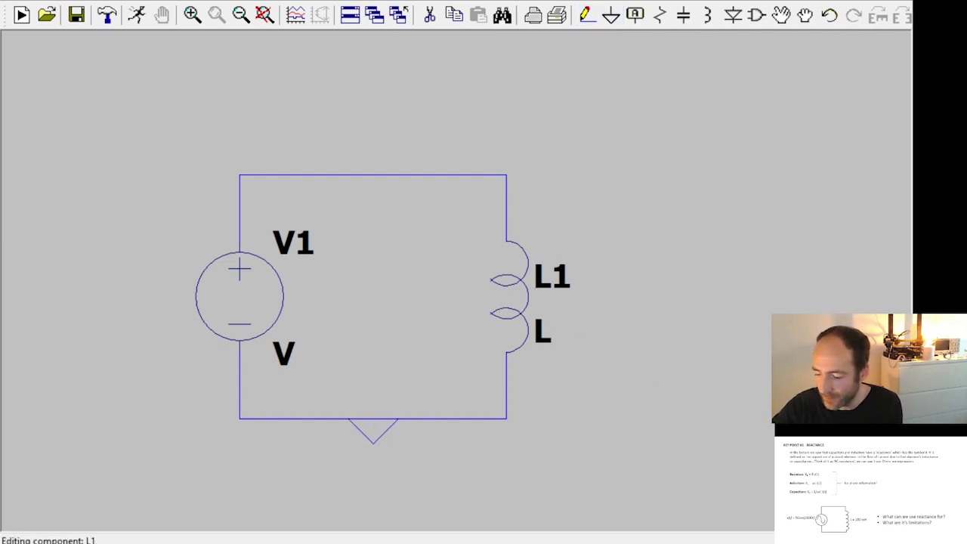
pyautogui.press('Return')
pyautogui.rightClick(240, 296)
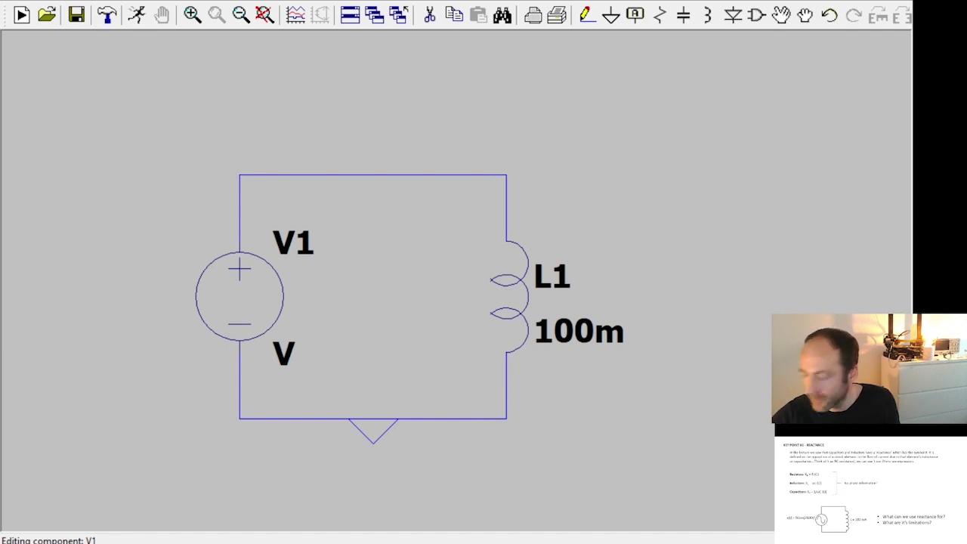
pyautogui.press('Return')
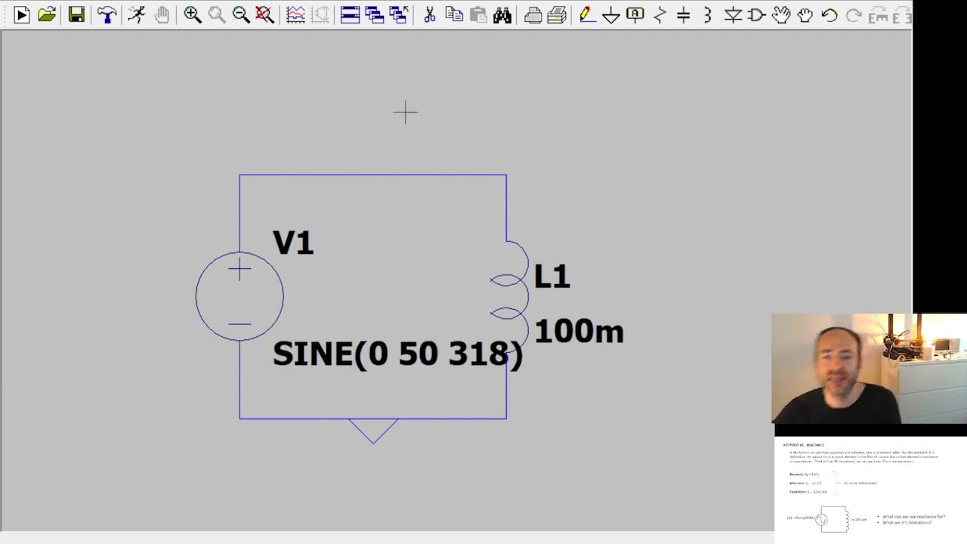
# Run a transient simulation with a stop time of .1 and plot the top node's voltage and the inductor's current.
pyautogui.click(136, 16)
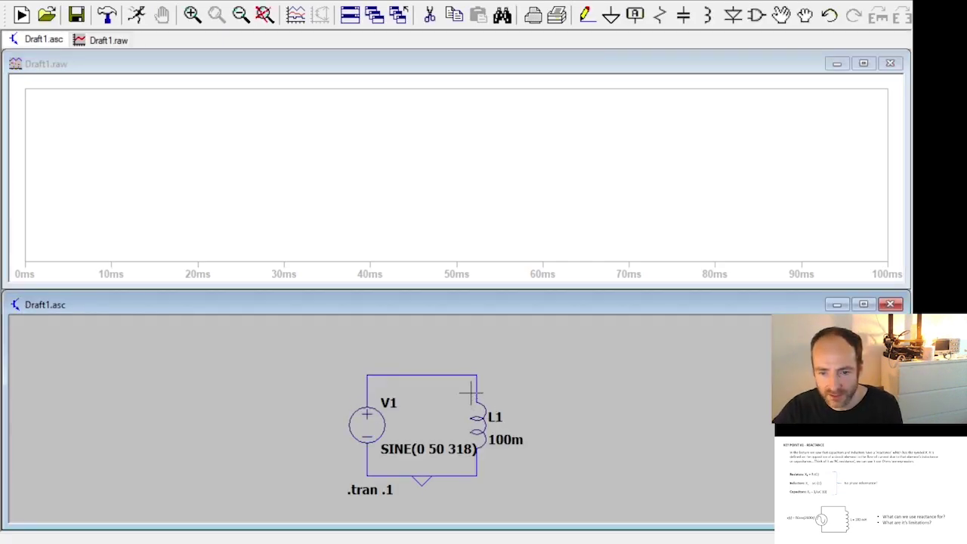
pyautogui.click(408, 375)
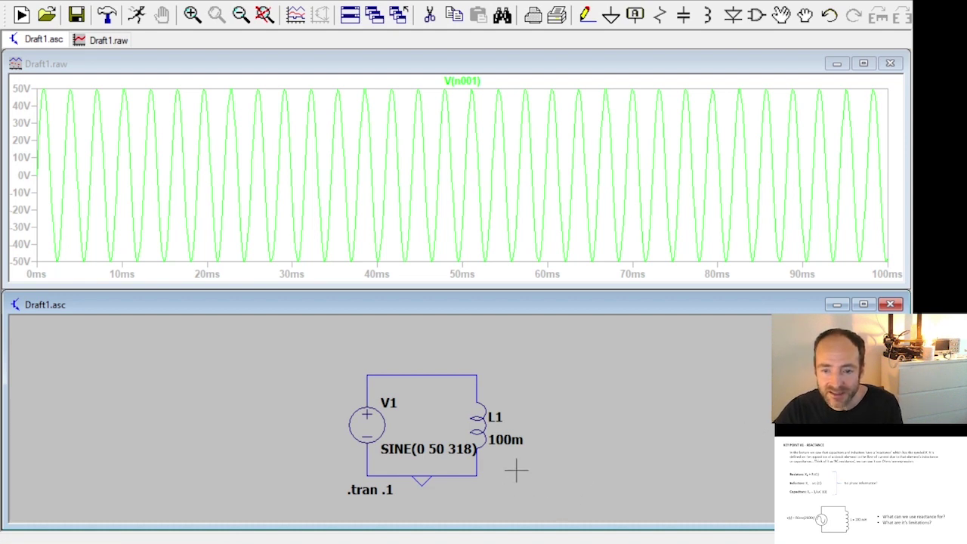
pyautogui.click(485, 420)
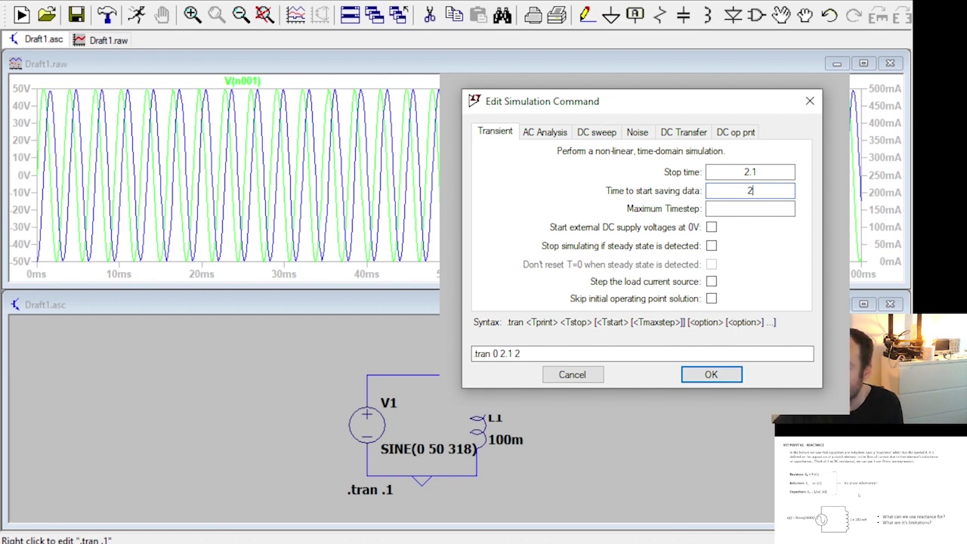
# Set the transient stop time to 2.1 and the start of data saving to 2, and rerun to inspect a few cycles.
pyautogui.press('Return')
pyautogui.click(137, 15)
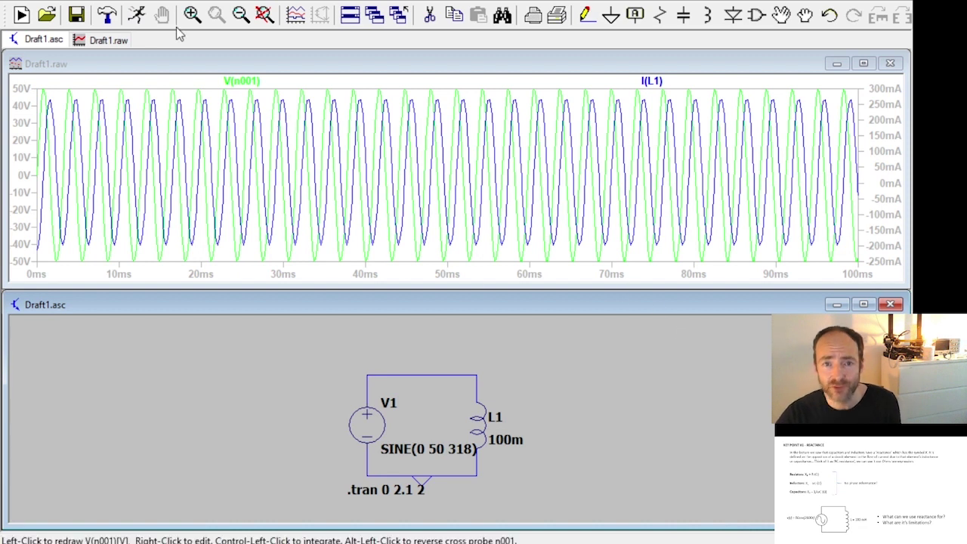
pyautogui.moveTo(216, 87); pyautogui.dragTo(296, 272)
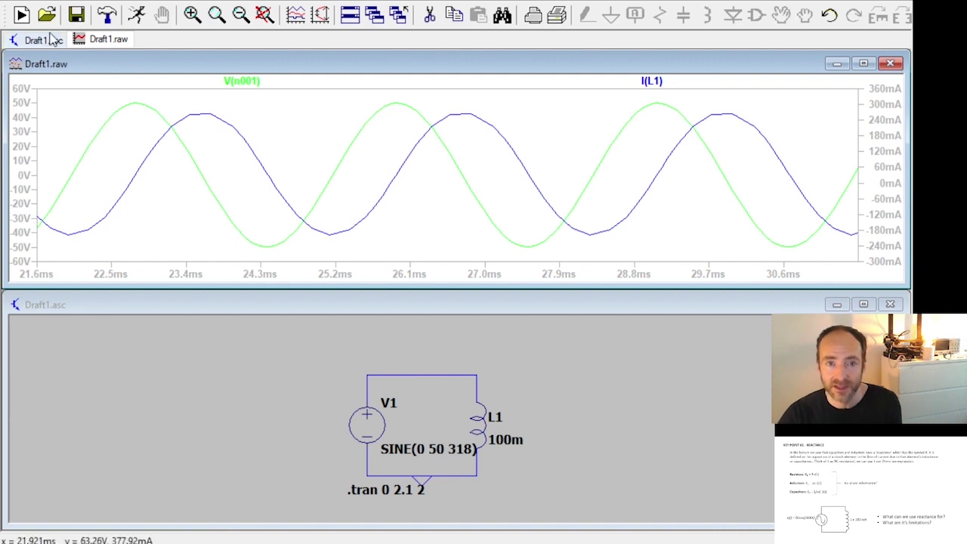
# Replace the inductor with a resistor in the same branch and set its value to 10.
pyautogui.click(487, 307)
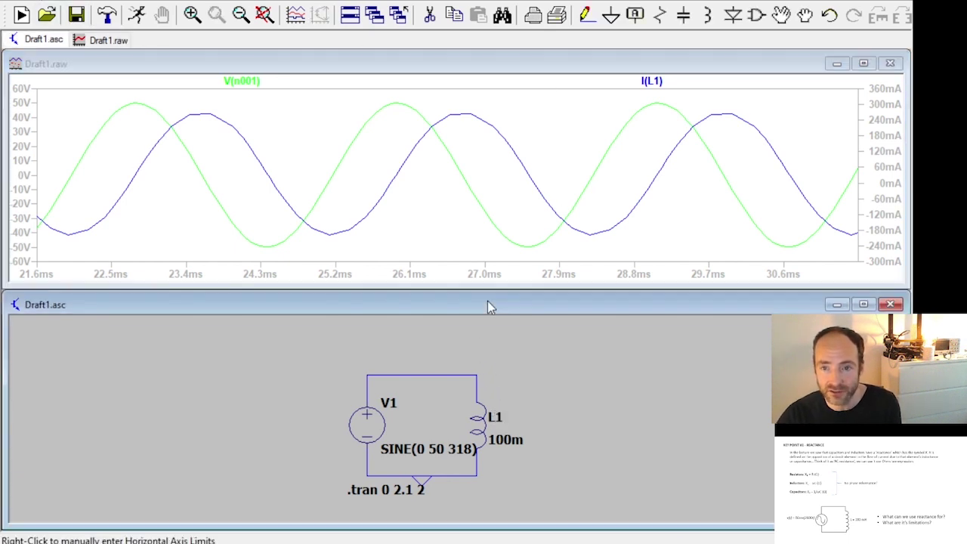
pyautogui.click(477, 424)
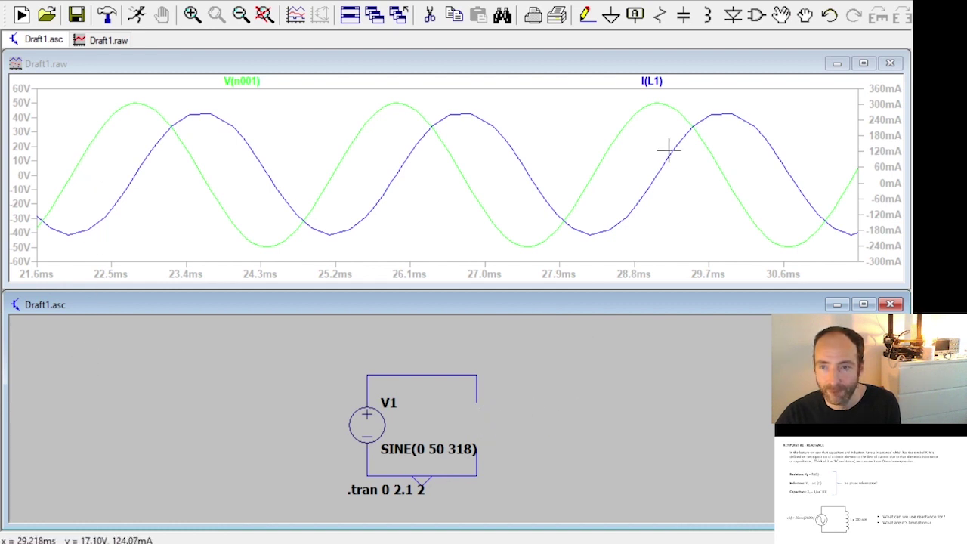
pyautogui.click(662, 16)
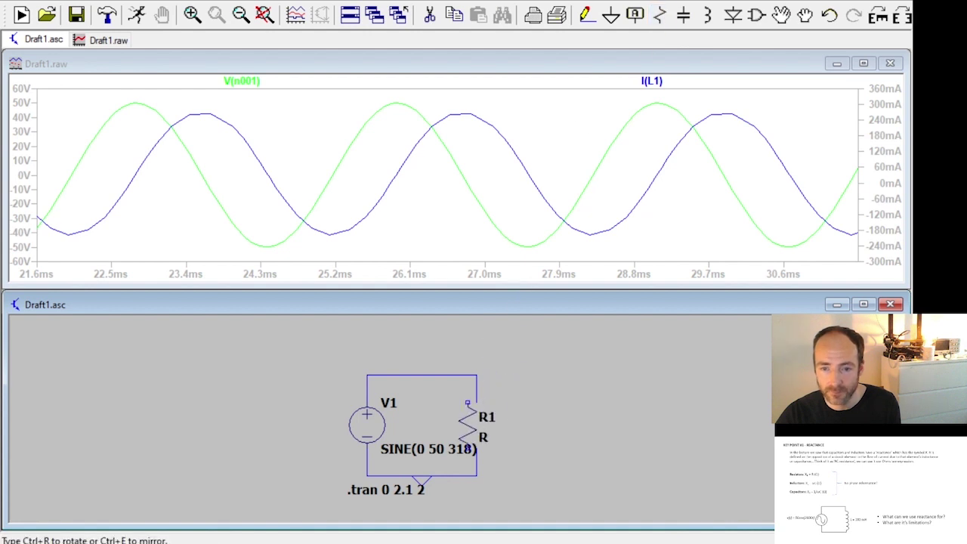
pyautogui.click(476, 401)
pyautogui.press('Escape')
pyautogui.rightClick(478, 429)
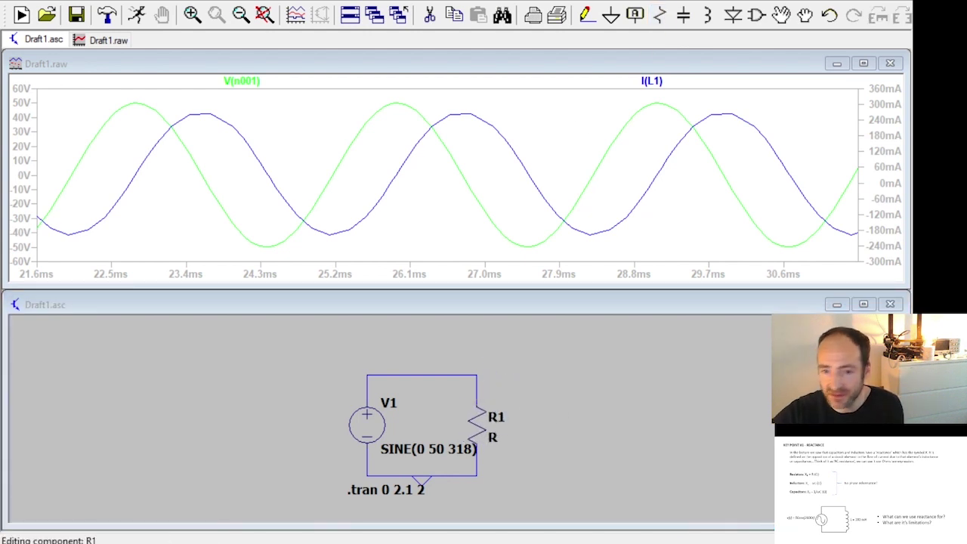
pyautogui.write('10')
pyautogui.press('Return')
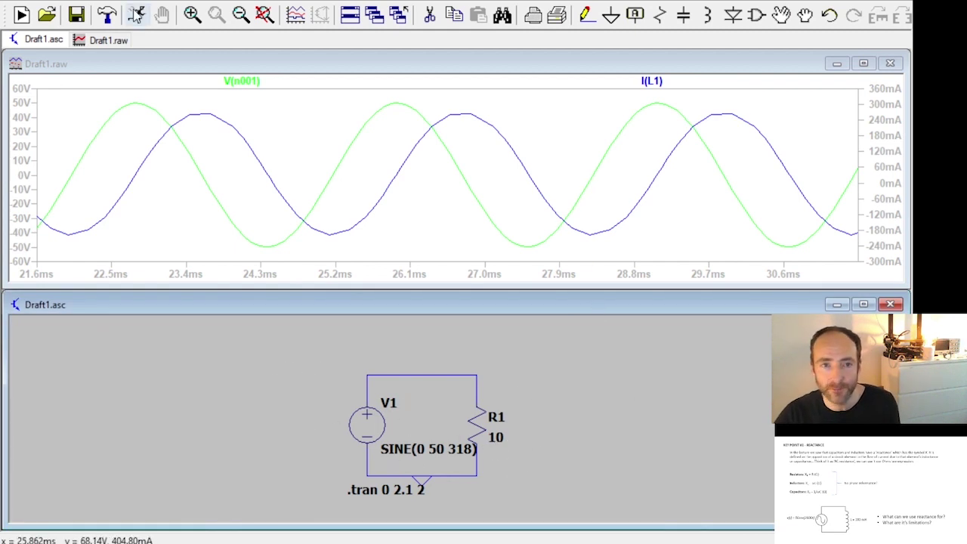
# Rerun the simulation and plot the resistor's current to compare its phase with the source voltage.
pyautogui.click(136, 15)
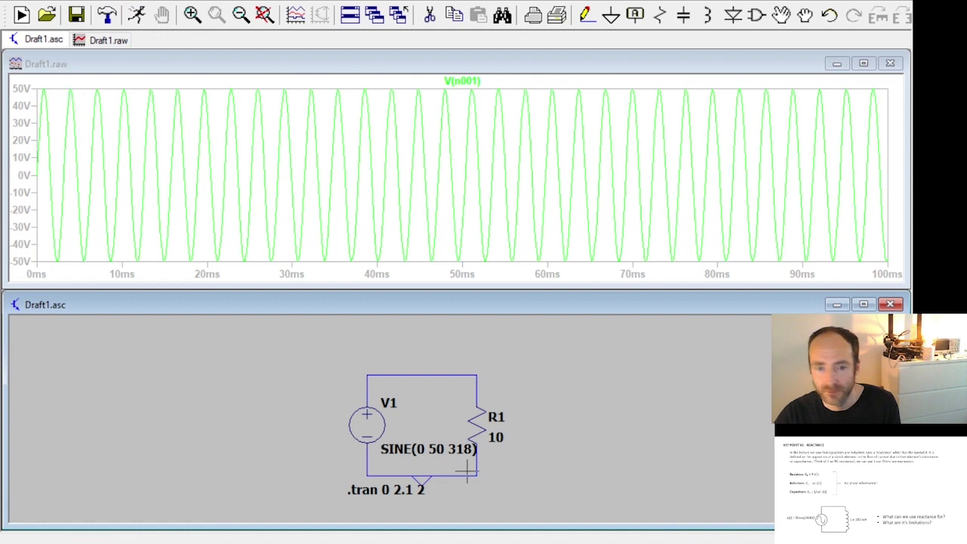
pyautogui.click(480, 418)
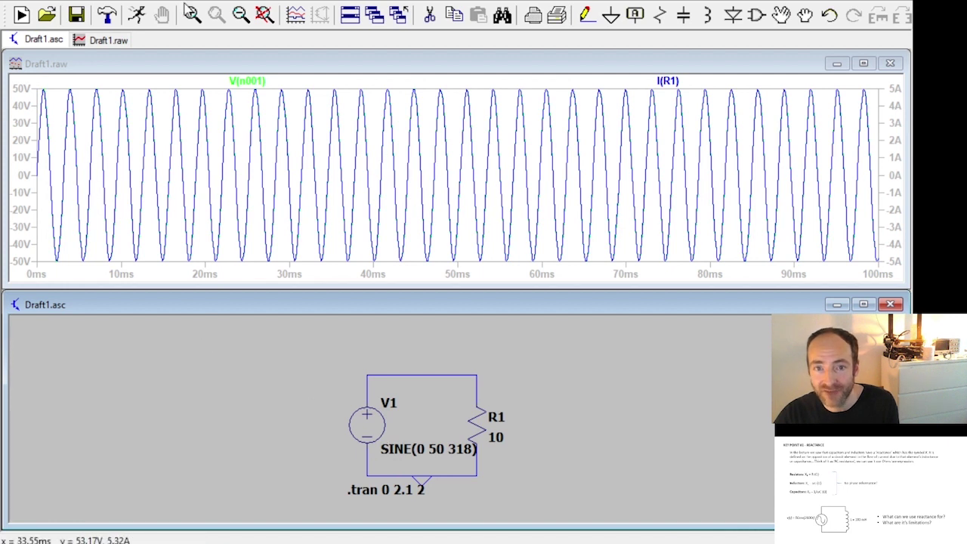
pyautogui.moveTo(330, 86); pyautogui.dragTo(358, 155)
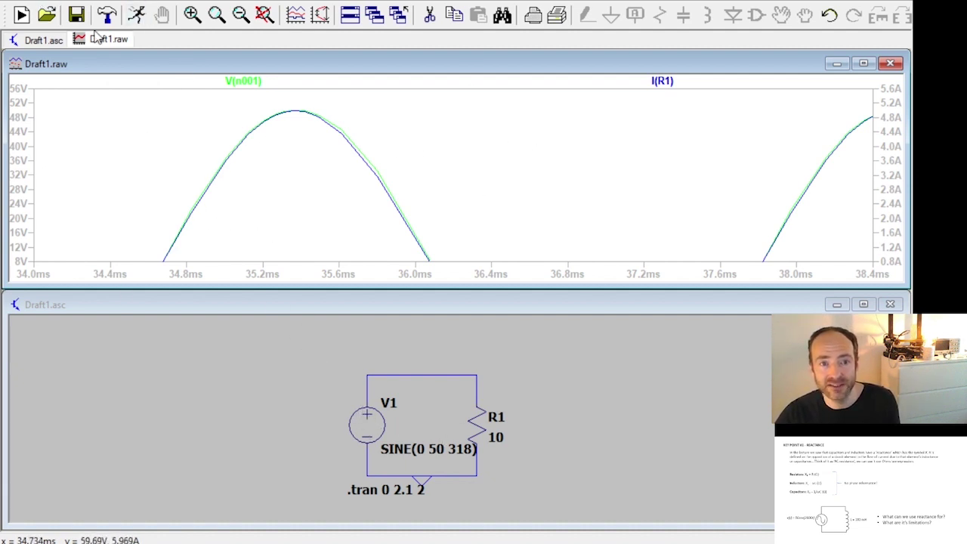
pyautogui.click(400, 303)
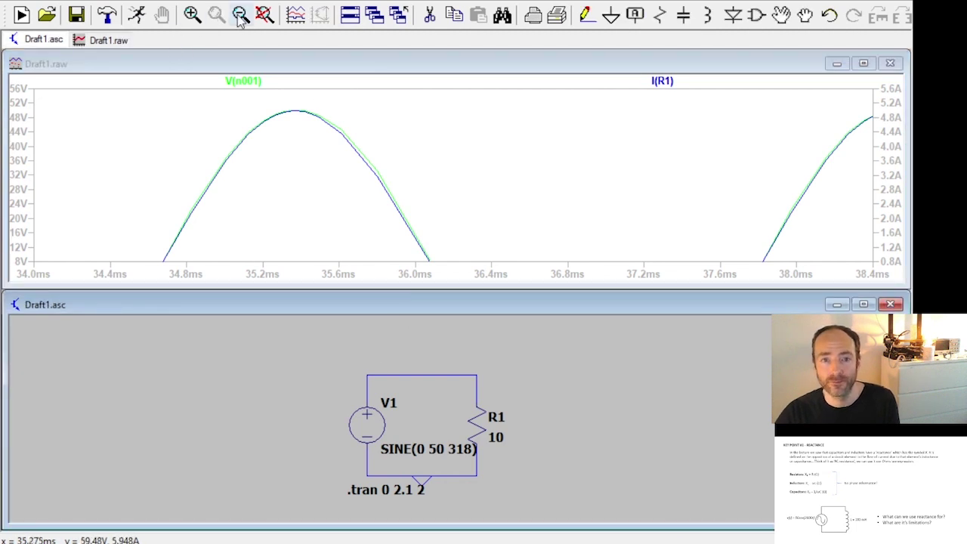
pyautogui.click(242, 65)
pyautogui.click(265, 14)
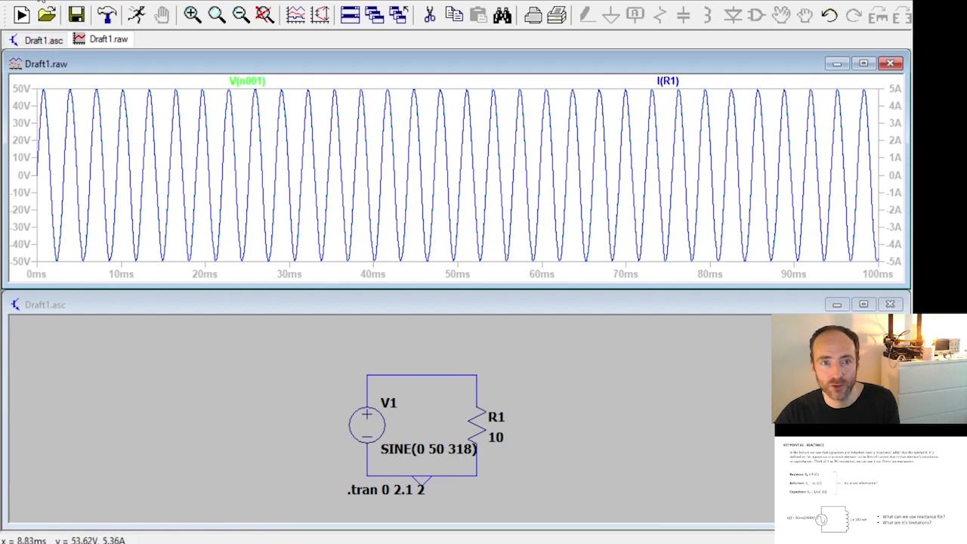
# Replace the resistor with a 100µ capacitor and wire its lower terminal to the bottom of the loop.
pyautogui.click(260, 303)
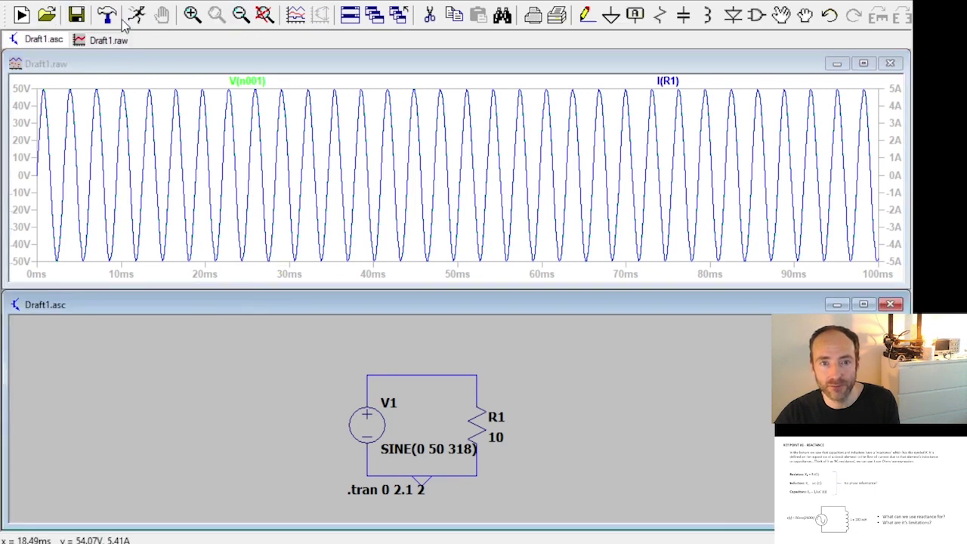
pyautogui.press('Delete')
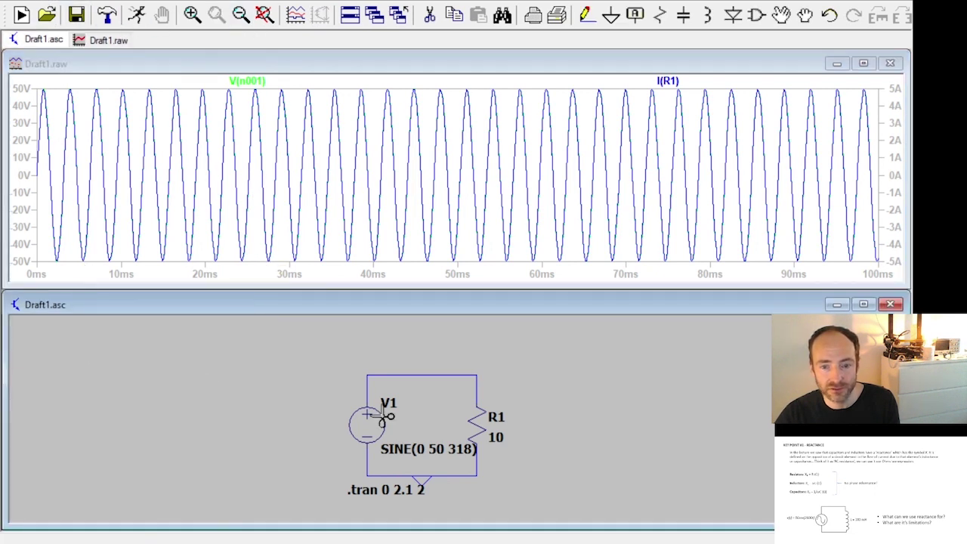
pyautogui.click(476, 426)
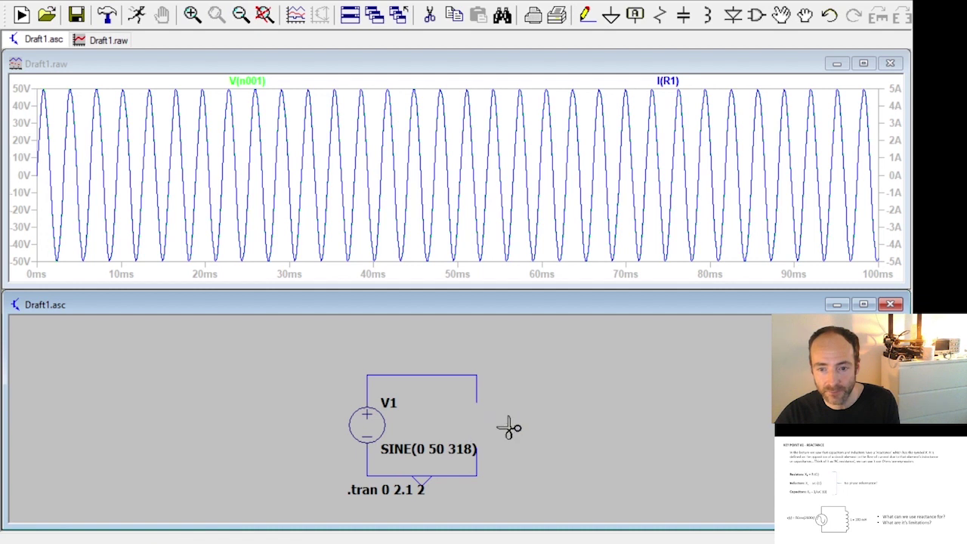
pyautogui.click(707, 17)
pyautogui.click(477, 401)
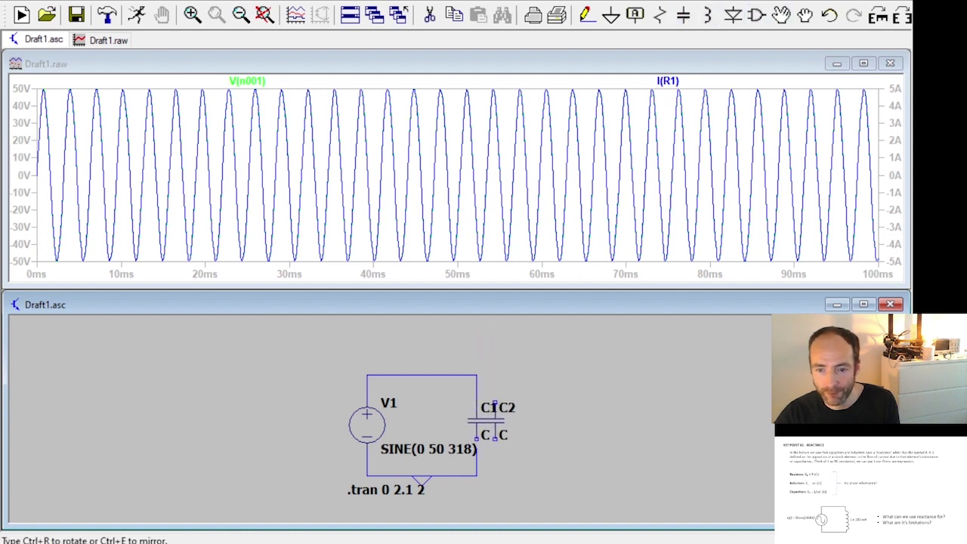
pyautogui.click(587, 16)
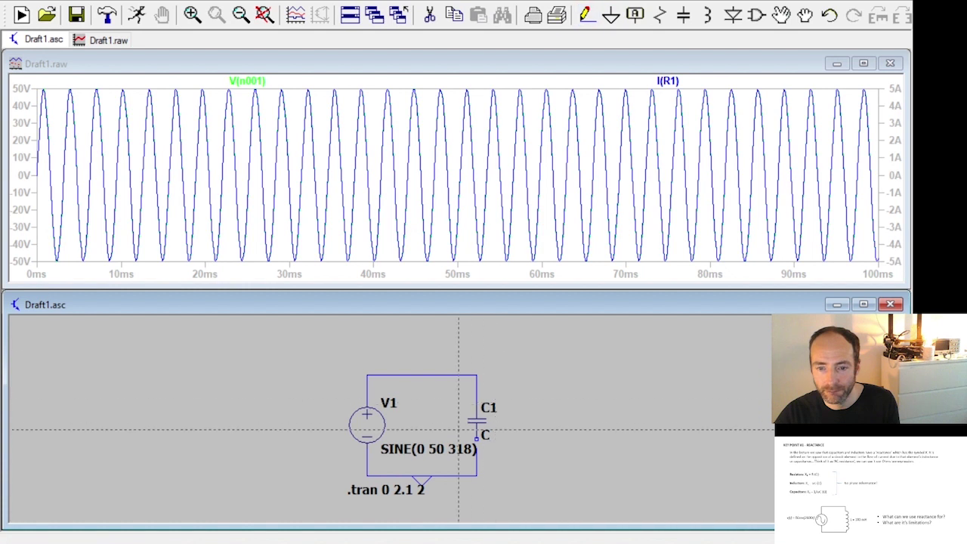
pyautogui.click(476, 474)
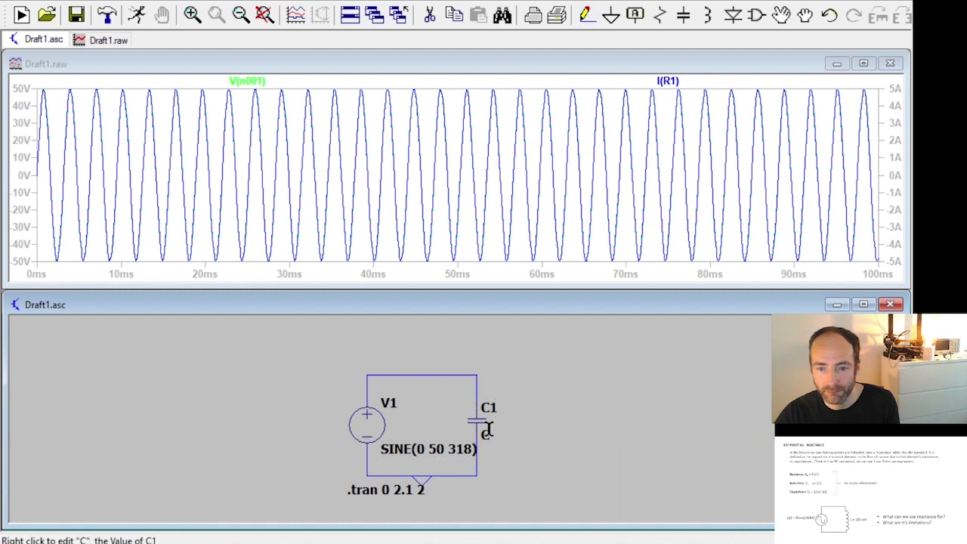
pyautogui.rightClick(484, 429)
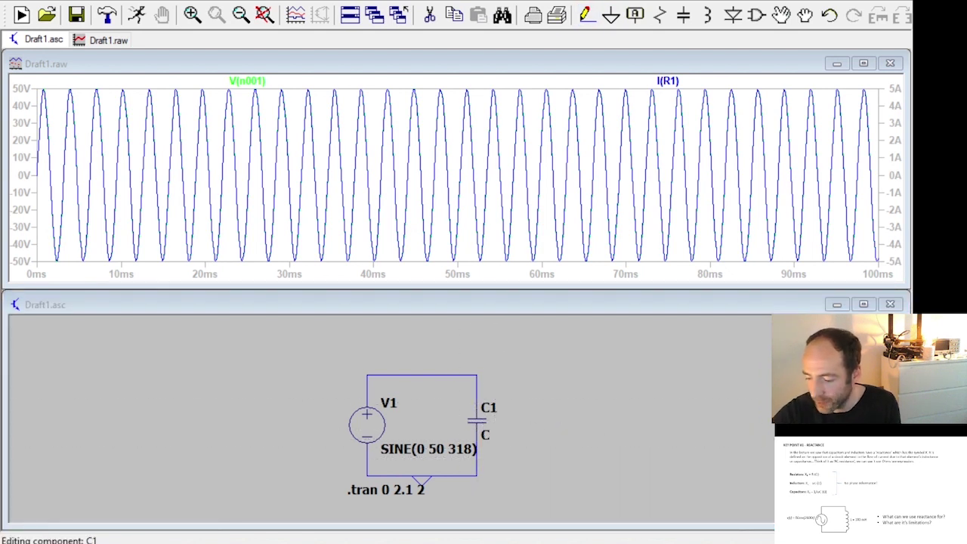
pyautogui.press('Return')
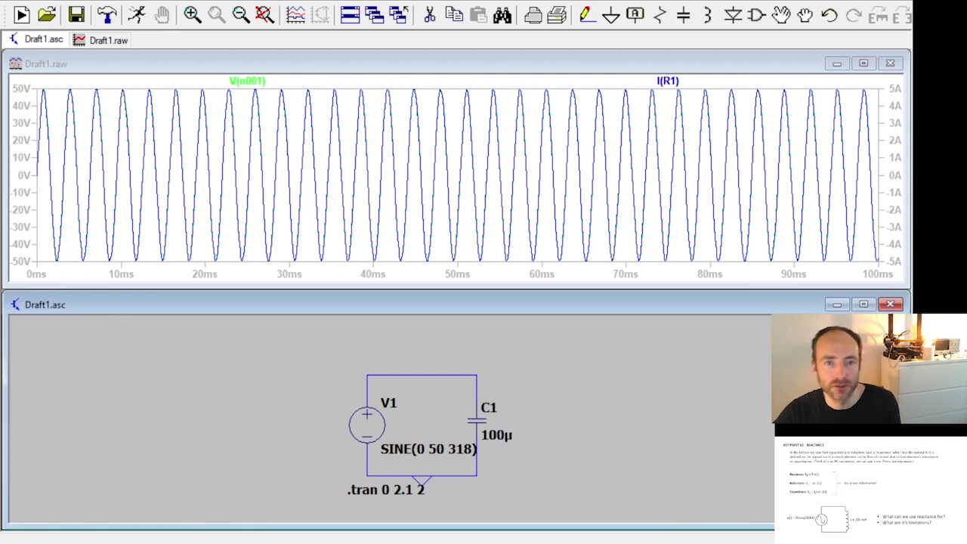
# Run the simulation with the capacitor and plot its current to compare its phase with the voltage over a few cycles.
pyautogui.click(135, 15)
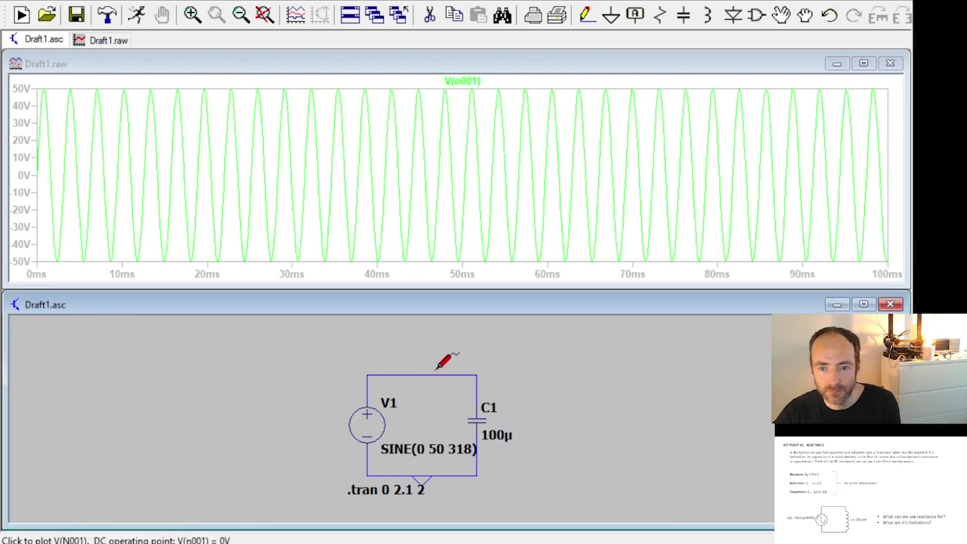
pyautogui.click(481, 417)
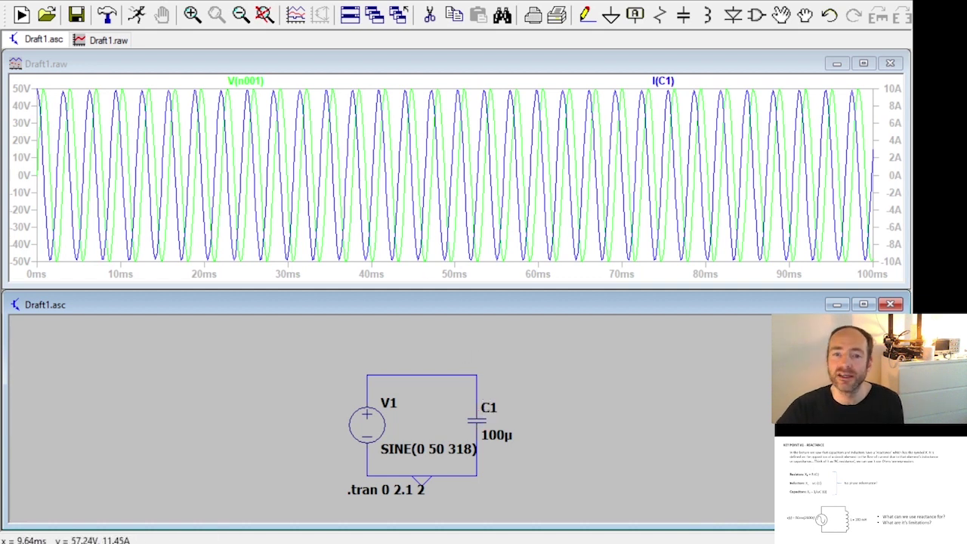
pyautogui.click(192, 13)
pyautogui.moveTo(323, 79); pyautogui.dragTo(366, 270)
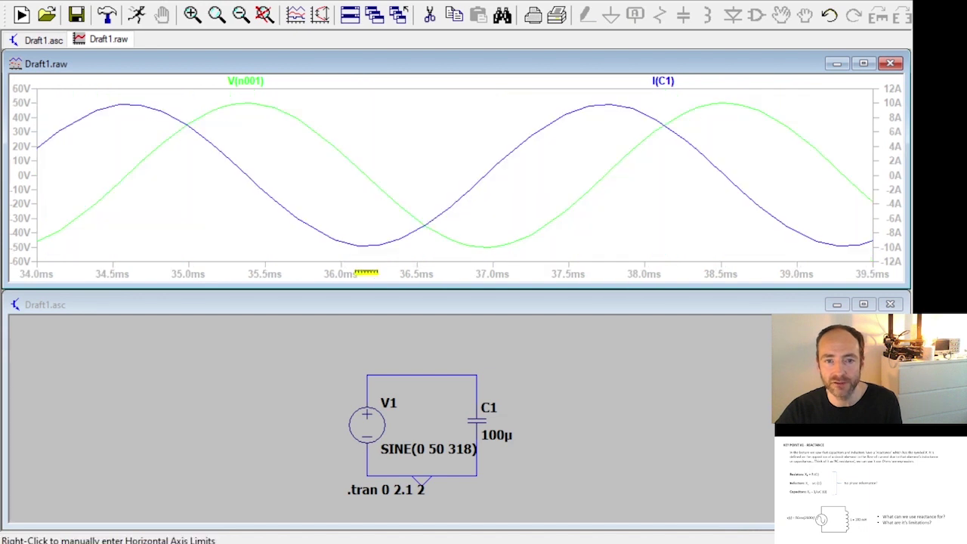